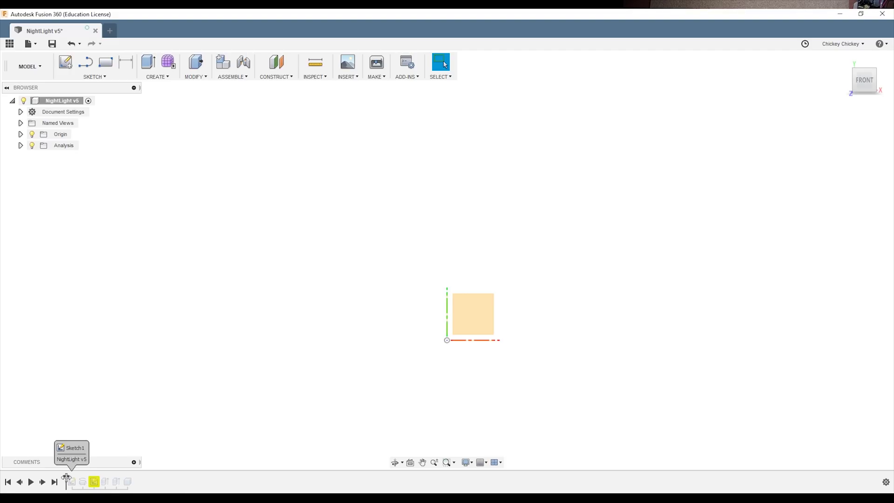
Roll the history past Sketch1 and nudge the profile's notch tip slightly up-left
left_click_drag(66, 477, 77, 477)
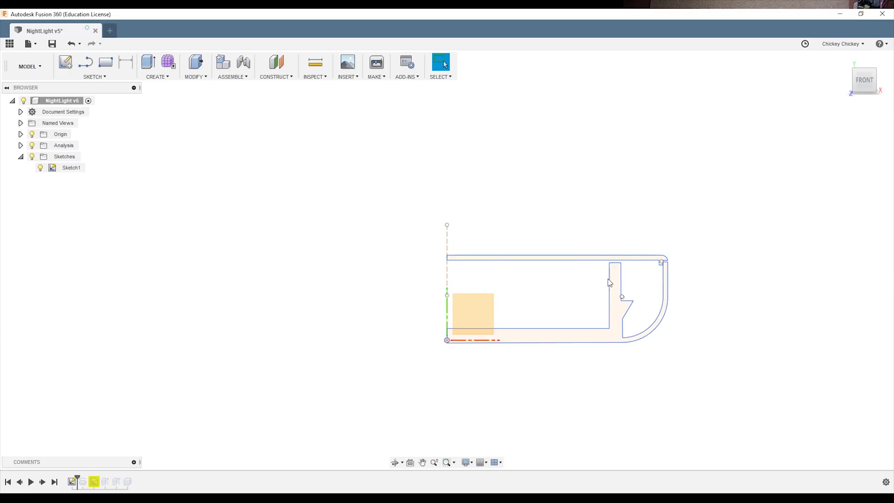
left_click_drag(628, 308, 633, 301)
Roll the history past Revolve1, inspect Sketch1's 30 mm line, and orbit to a tilted view
left_click_drag(78, 478, 89, 480)
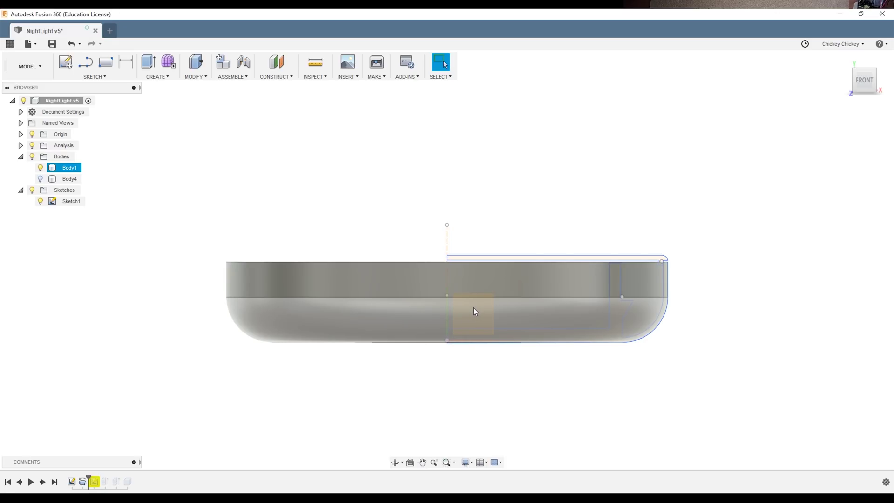
left_click(447, 247)
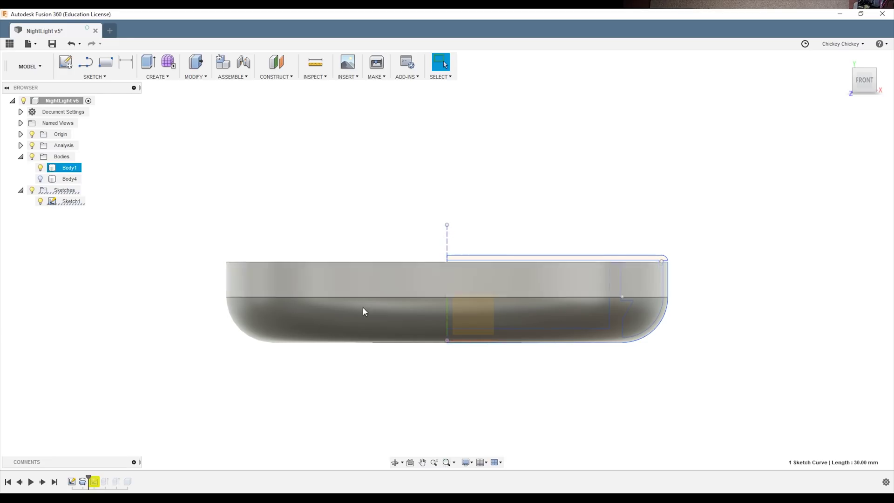
double_click(76, 483)
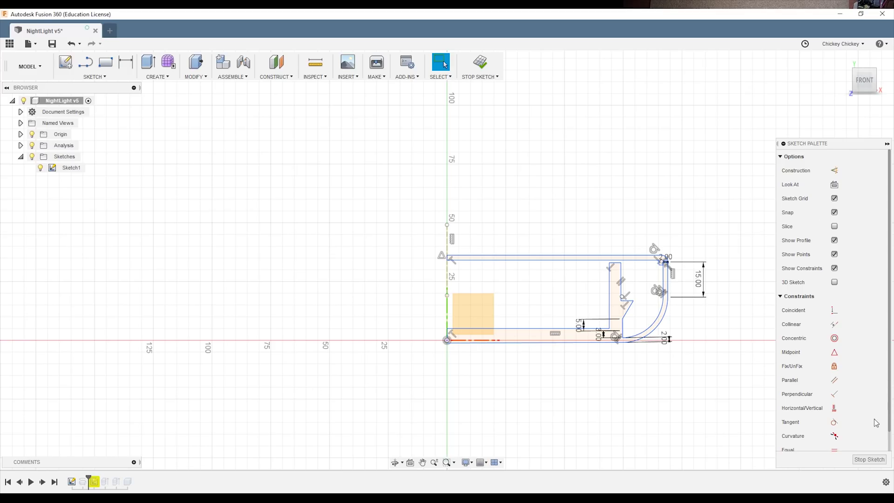
left_click(868, 461)
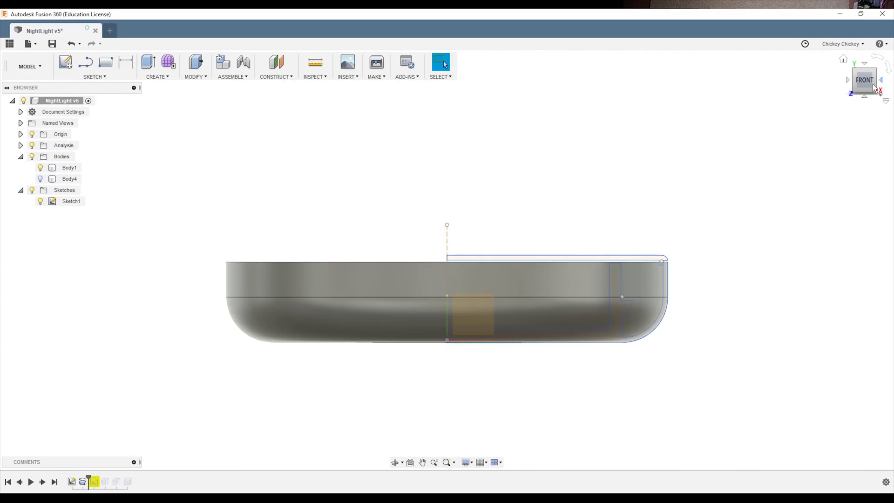
left_click_drag(872, 93, 836, 126)
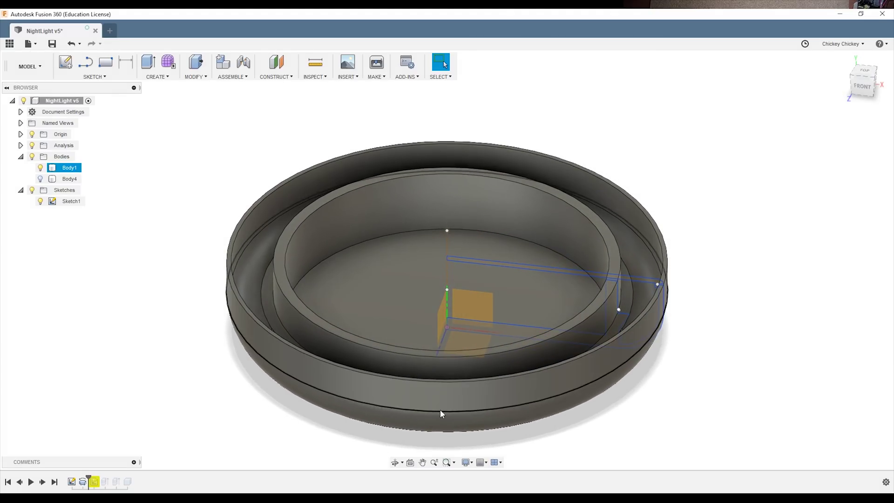
Roll the history past Sketch2 and inspect its keyhole cutout profiles on the floor
left_click(95, 482)
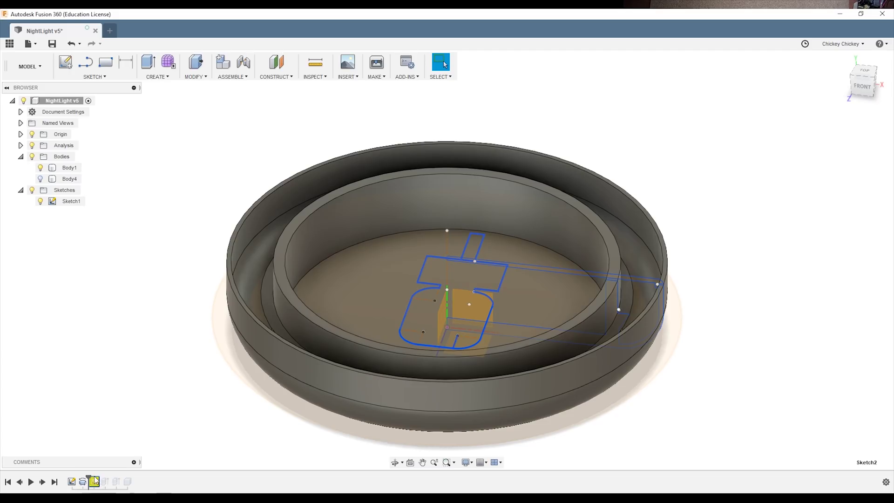
left_click_drag(88, 483, 100, 483)
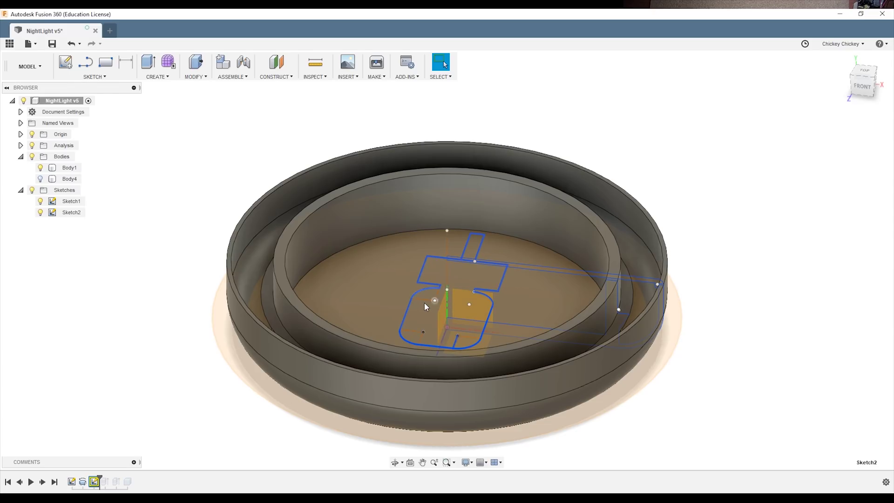
left_click(464, 335)
left_click(470, 278)
Step the history past Extrude2 and BoxPrimitive1, orbiting until the wall slot faces right
left_click_drag(100, 477, 104, 485)
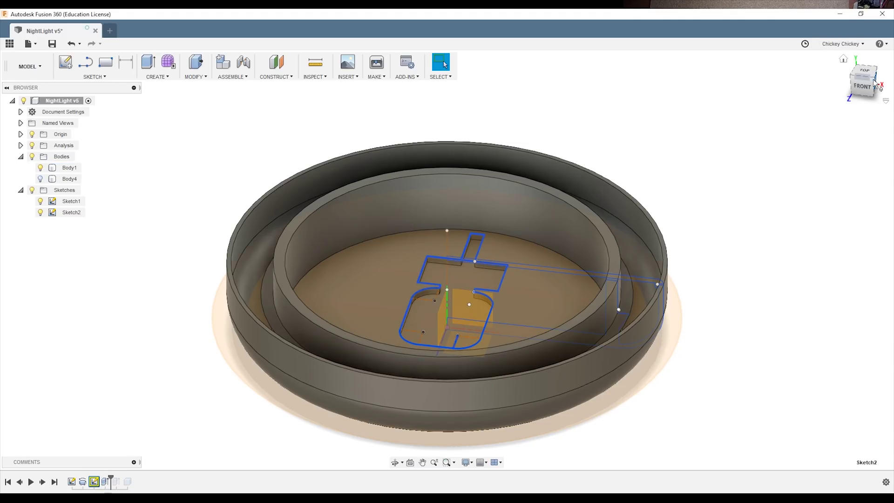
middle_click_drag(865, 84, 850, 88, "shift")
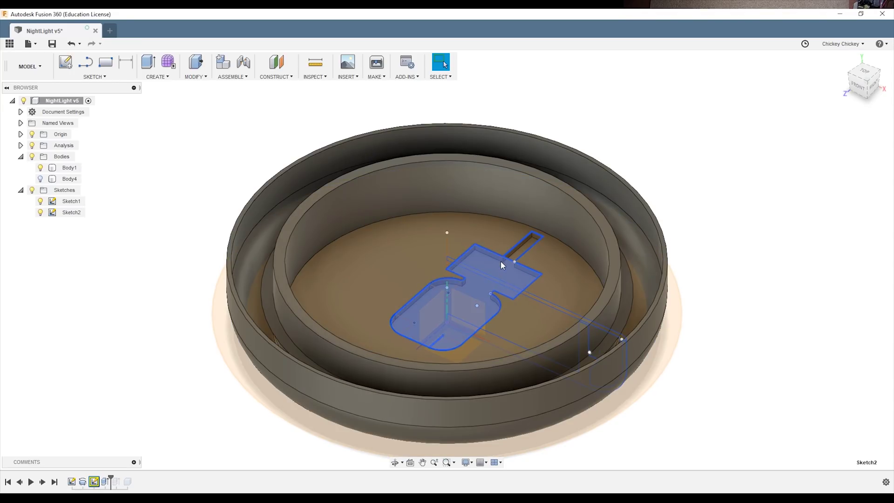
left_click_drag(111, 477, 129, 477)
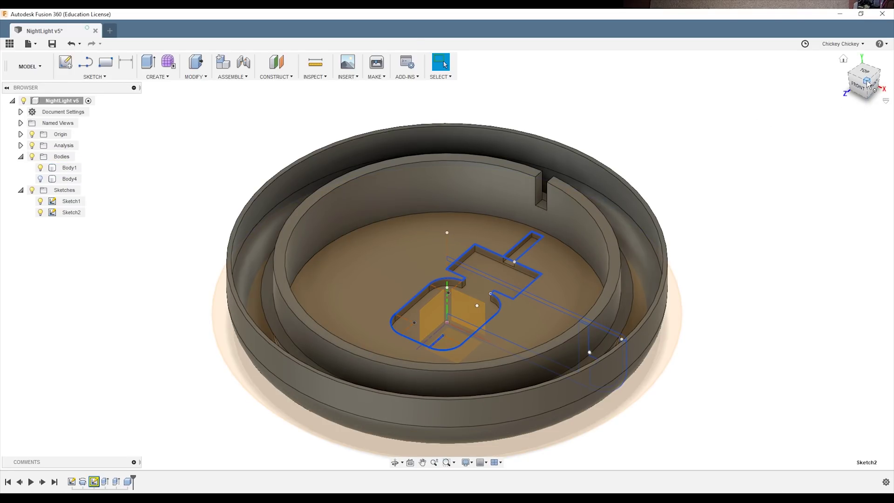
middle_click_drag(548, 208, 466, 211, "shift")
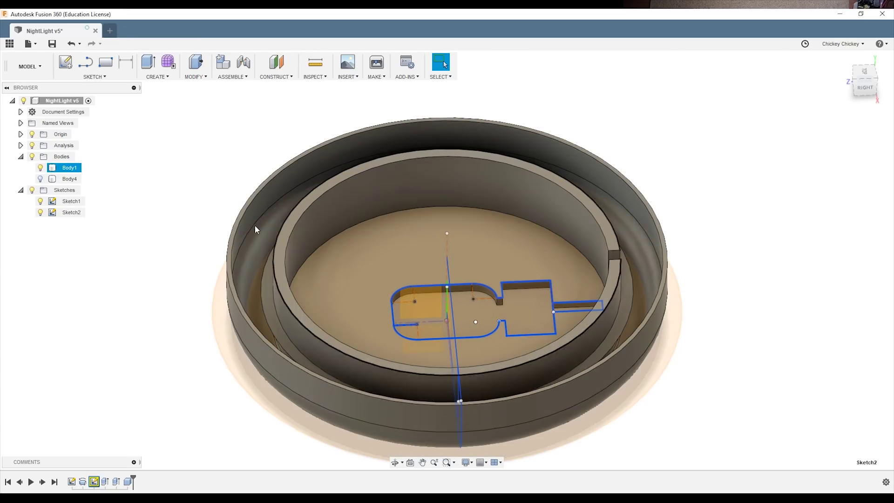
Show lid Body4, orbit to a side view, and open Sketch1 for editing
left_click(40, 179)
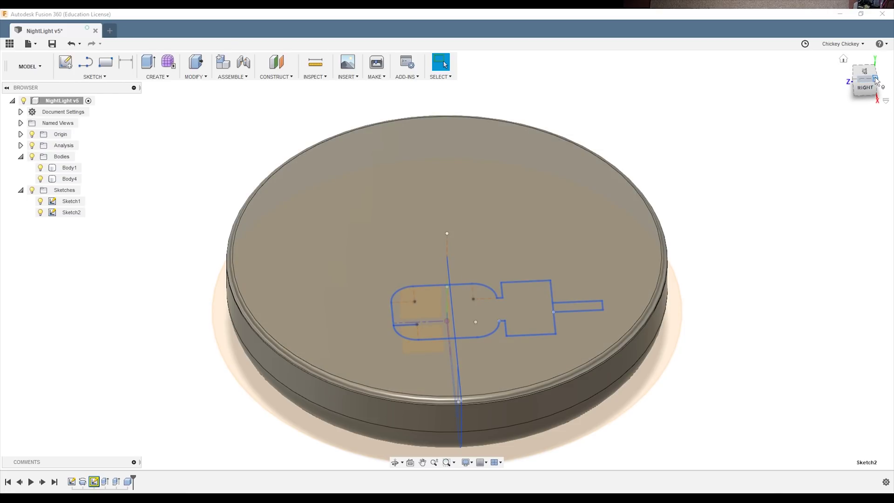
left_click_drag(864, 83, 866, 86)
middle_click_drag(447, 298, 447, 219, "shift")
double_click(72, 202)
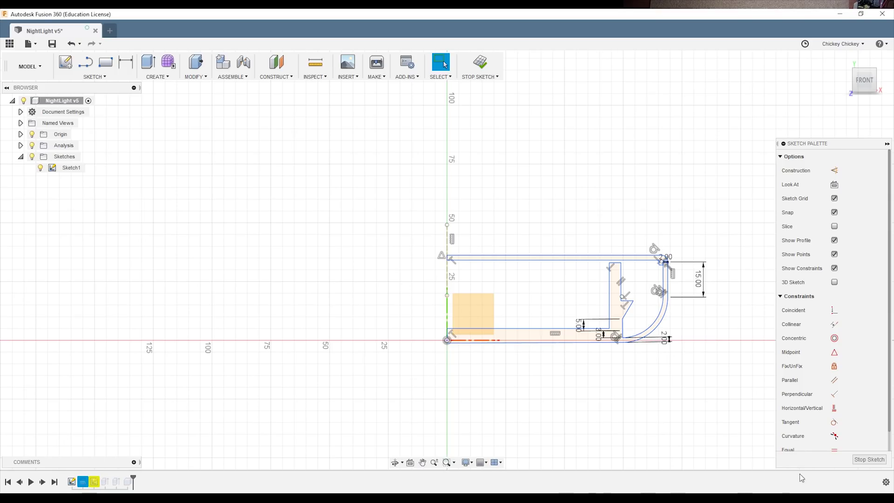
Finish the sketch and inspect Body1 and Body4 from a tilted top view
left_click(869, 459)
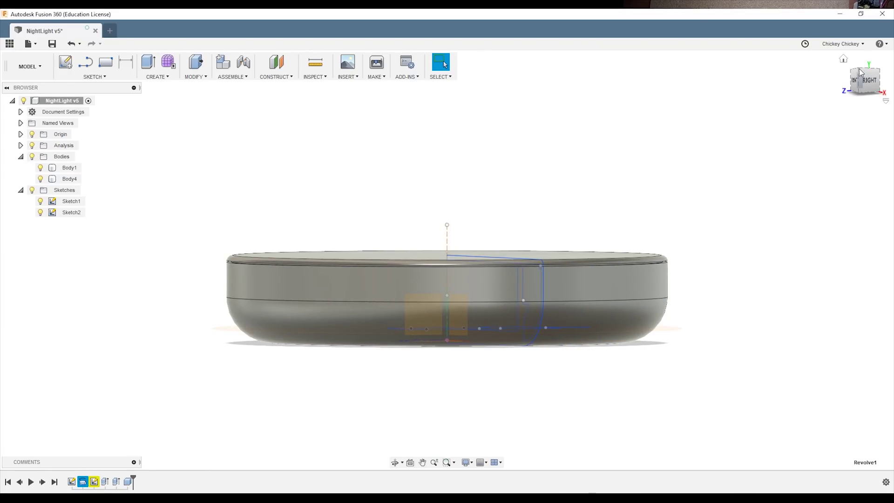
mouse_move(859, 68)
left_mouse_down()
mouse_move(856, 84)
mouse_move(836, 77)
left_mouse_up()
left_click(453, 347)
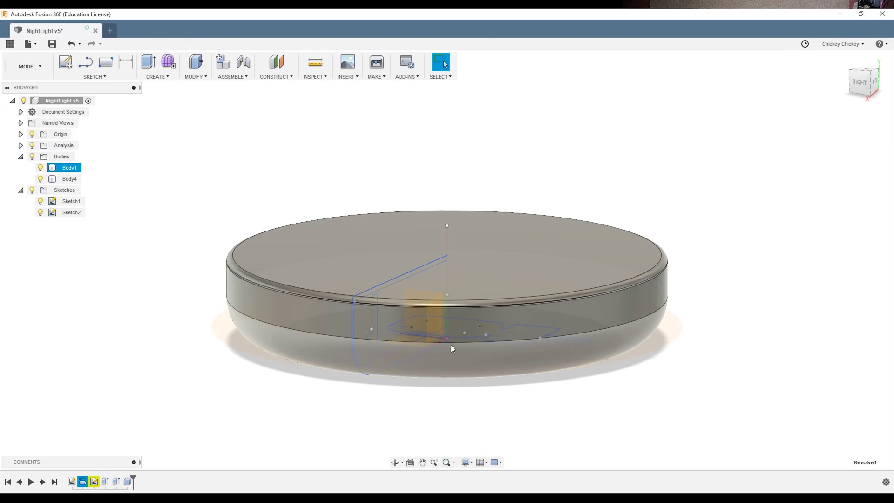
key("Escape")
left_click(608, 283)
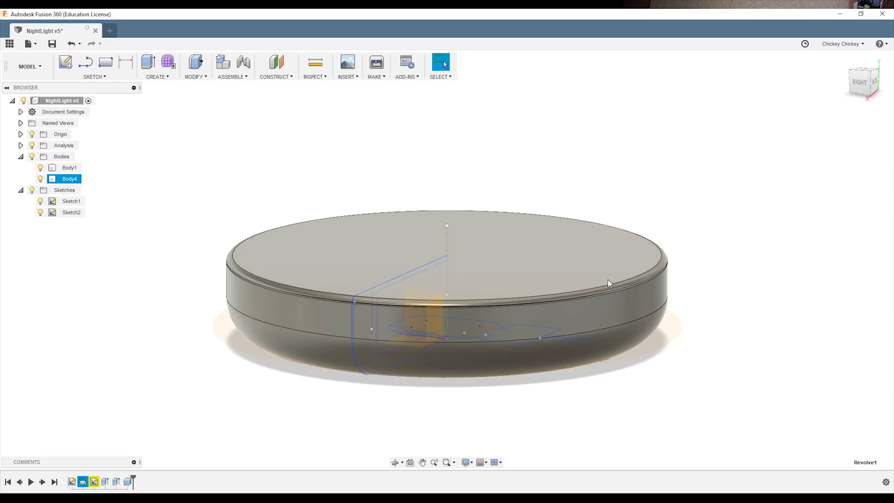
key("Escape")
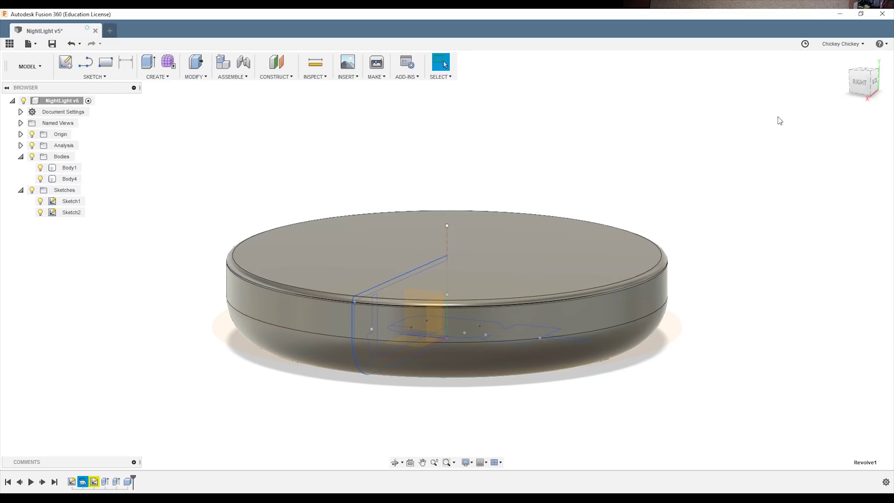
left_click_drag(870, 75, 875, 80)
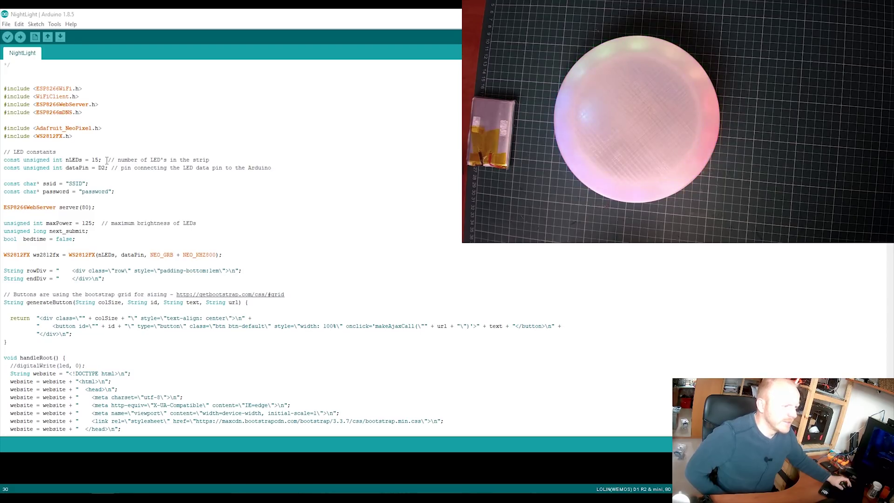
left_click_drag(104, 160, 91, 159)
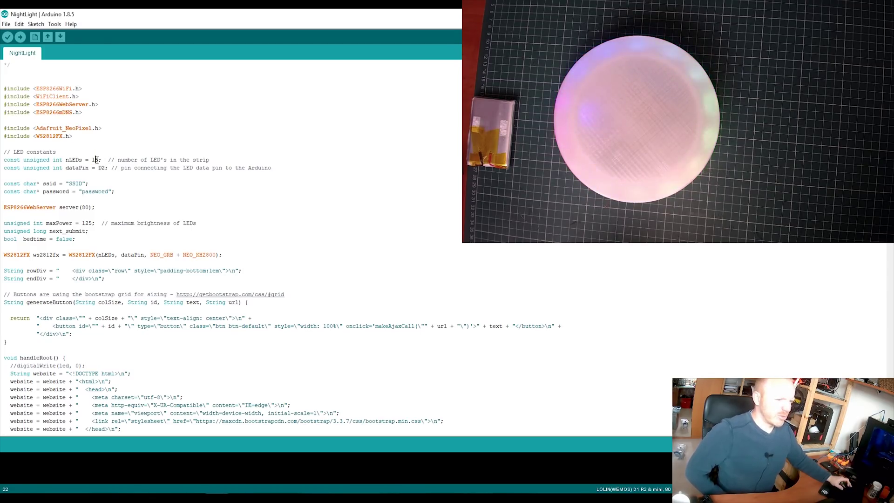
mouse_move(107, 160)
left_mouse_down()
mouse_move(95, 159)
mouse_move(108, 168)
mouse_move(98, 168)
left_mouse_up()
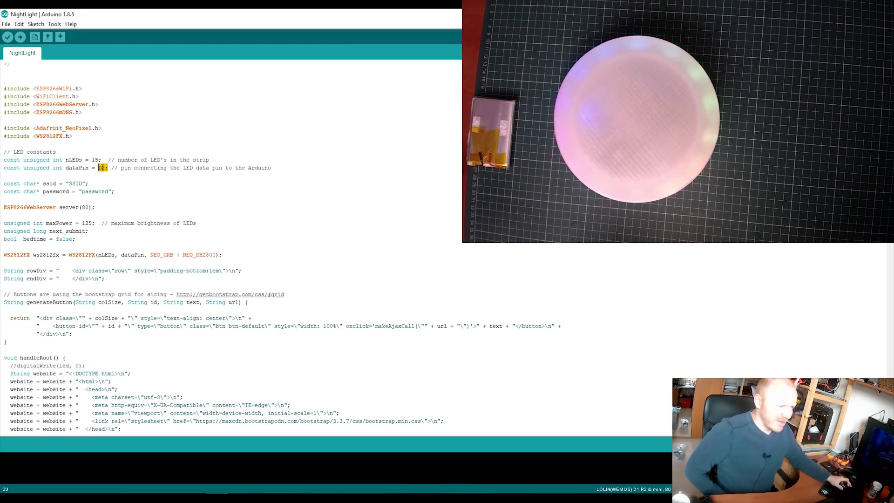
left_click(98, 167)
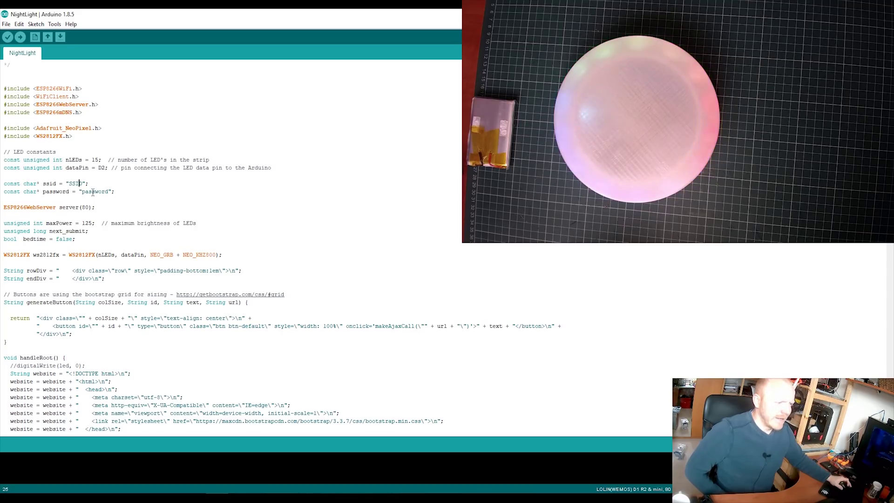
double_click(88, 223)
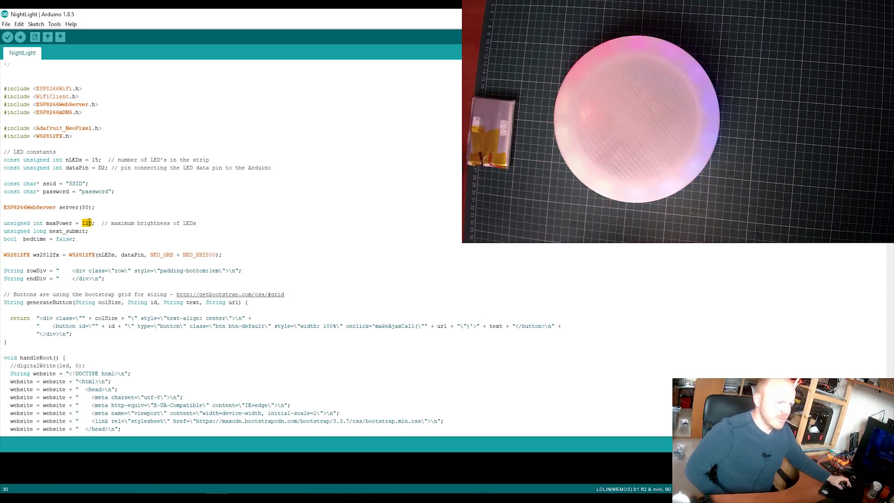
left_click(93, 223)
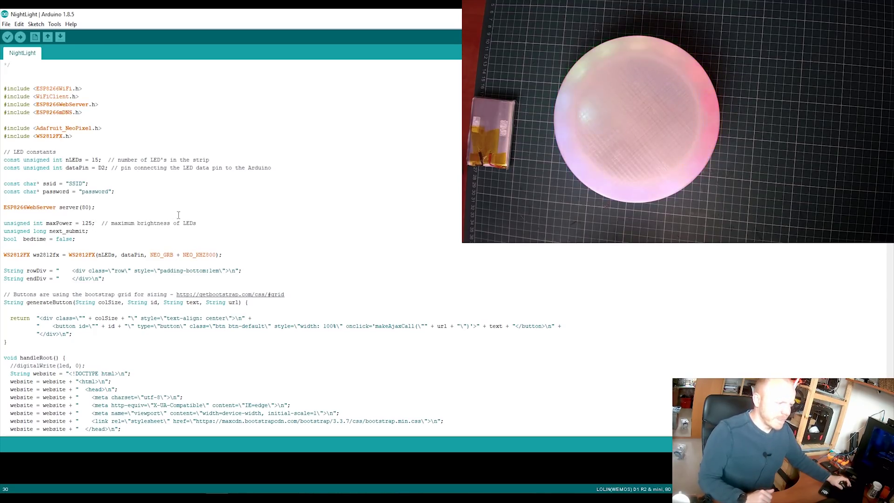
Scroll to the sketch header and highlight the credited GitHub web-interface link
scroll(195, 217, "up", 3)
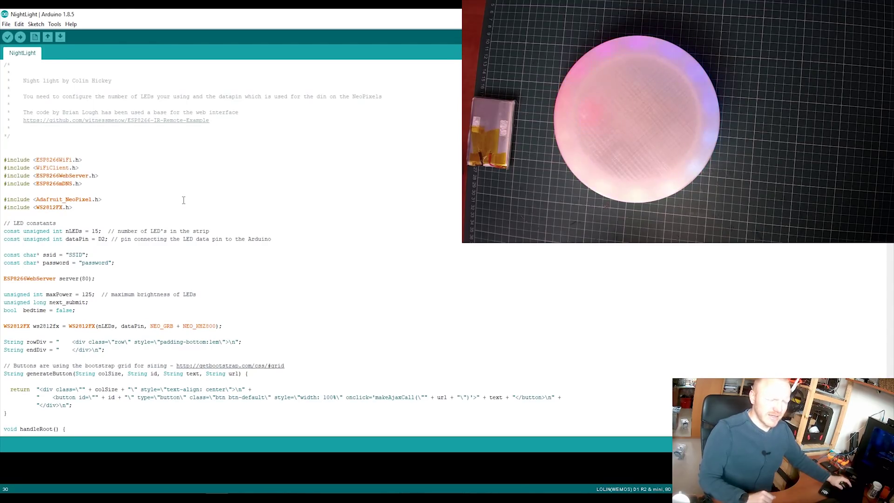
triple_click(144, 128)
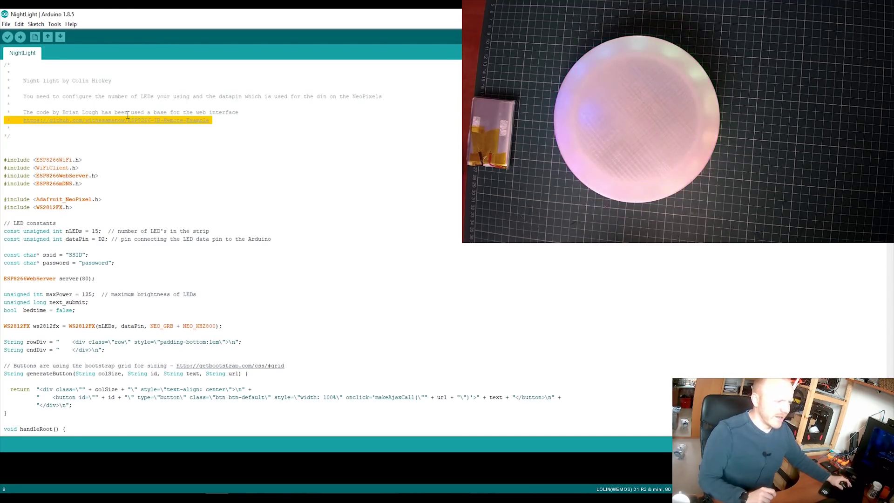
left_click_drag(127, 115, 127, 115)
left_click(132, 144)
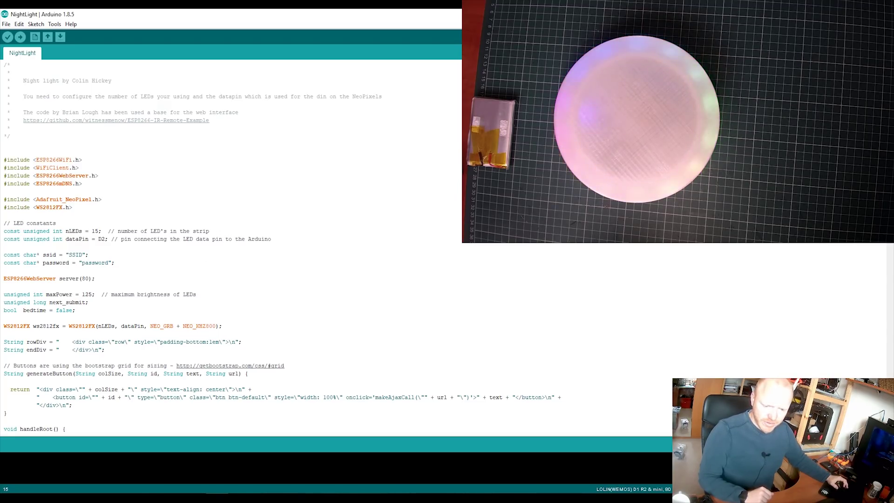
On the 192.168.0.117 page, try Lights Off, Strobe White, Theater Chase Rainbow and Bed Time
key("alt+Tab")
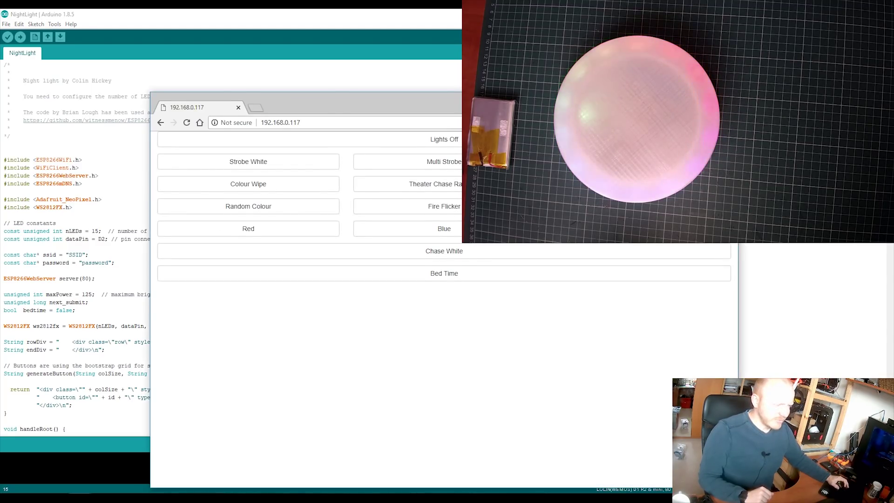
left_click_drag(292, 98, 319, 57)
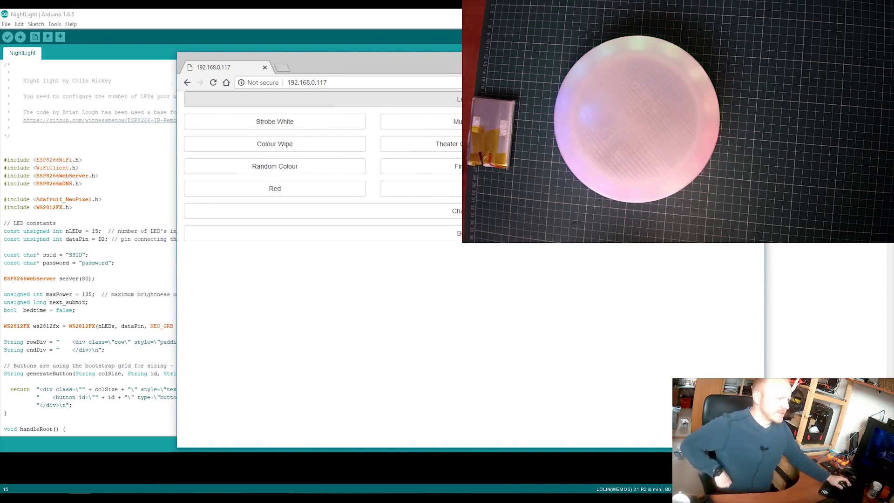
left_click(466, 99)
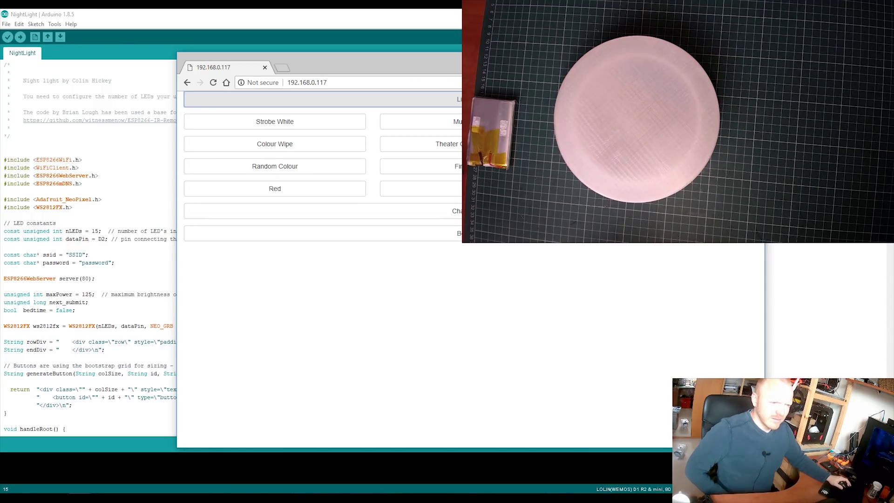
left_click(338, 127)
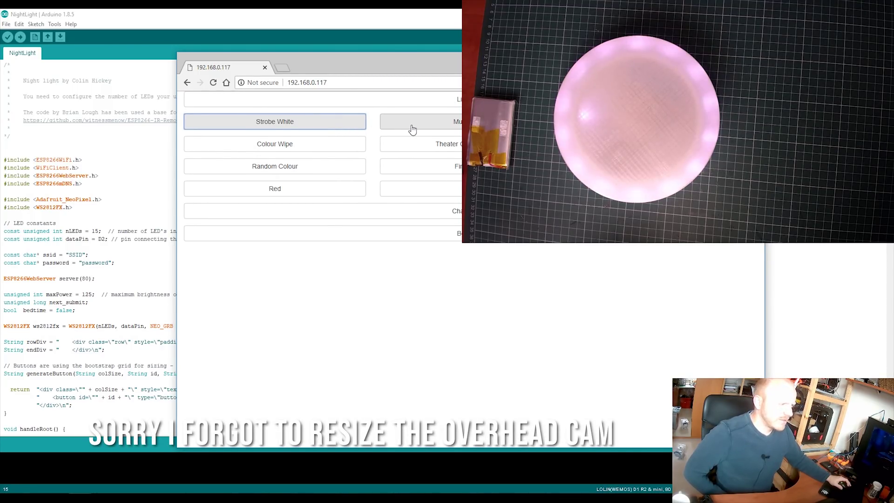
left_click(410, 144)
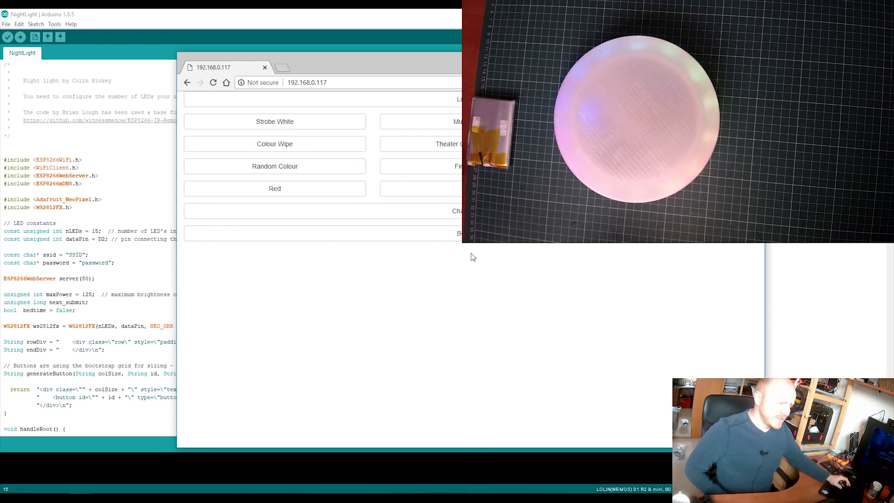
left_click(473, 235)
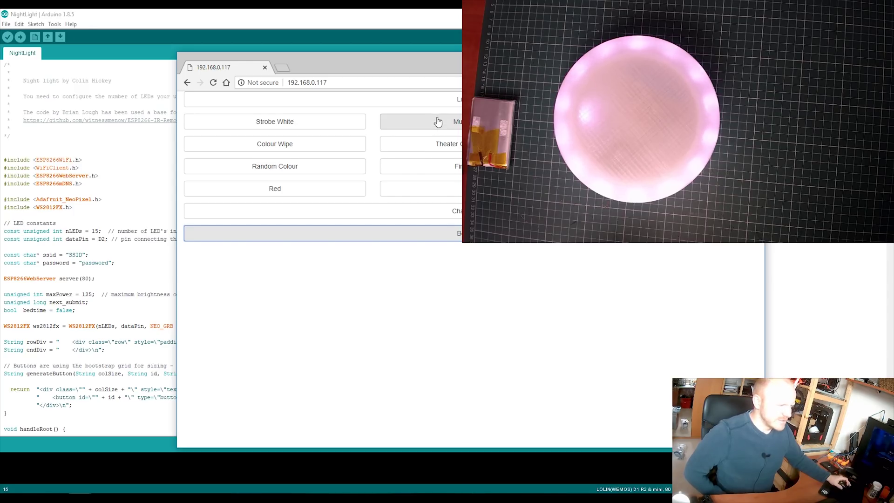
Move and shrink the Chrome window so all buttons show, then pick Rainbow Cycle
left_click_drag(455, 61, 295, 83)
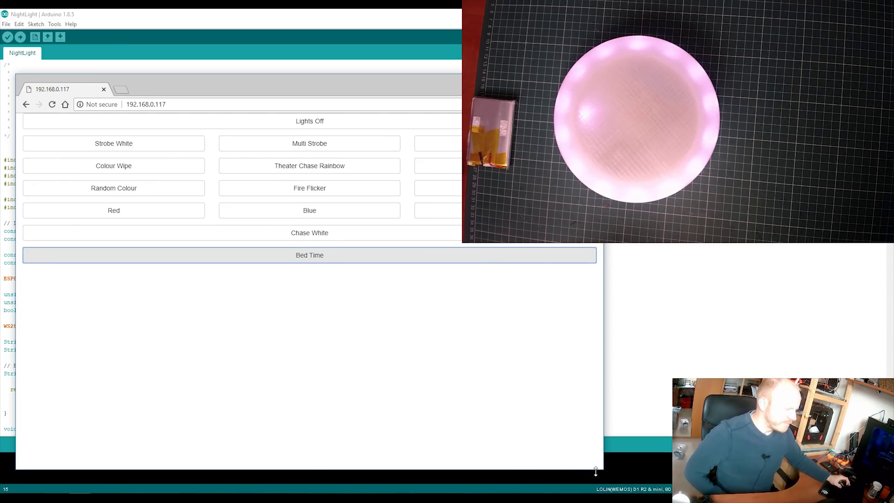
left_click_drag(599, 471, 510, 375)
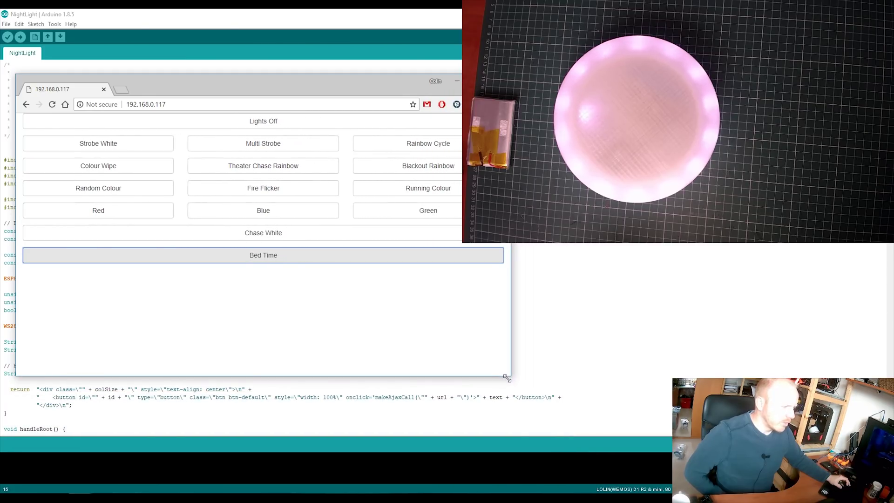
left_click_drag(171, 77, 184, 134)
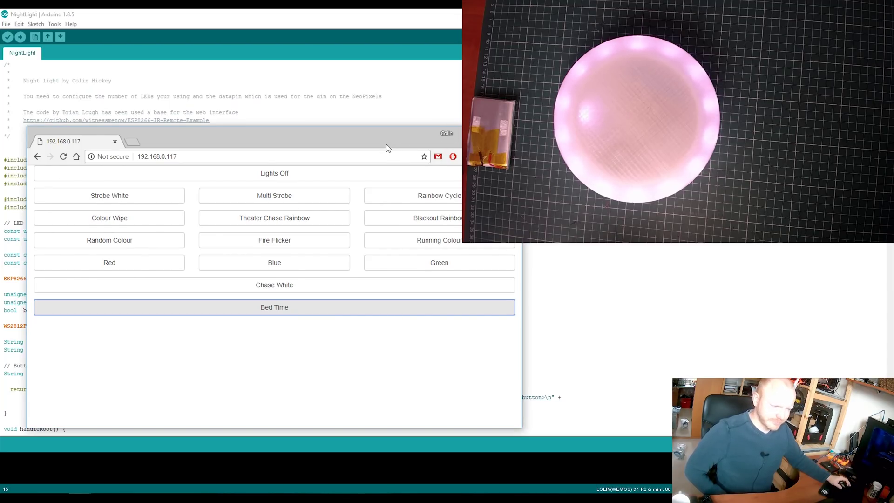
left_click(407, 197)
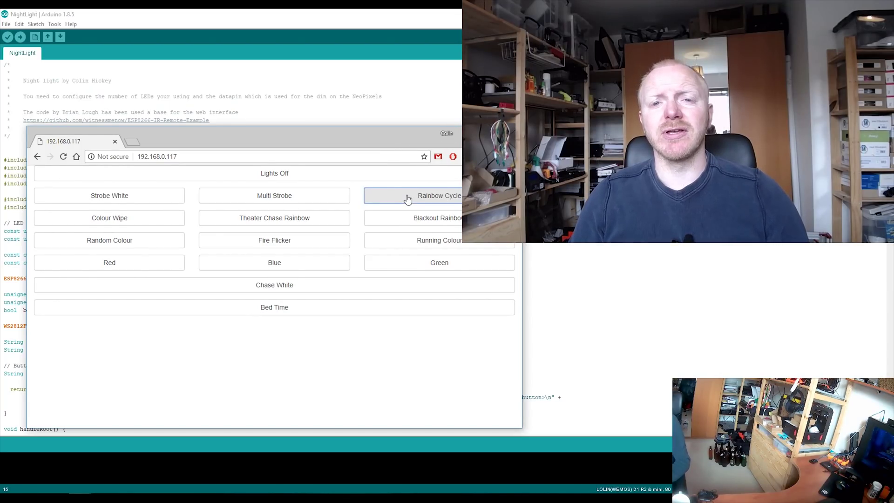